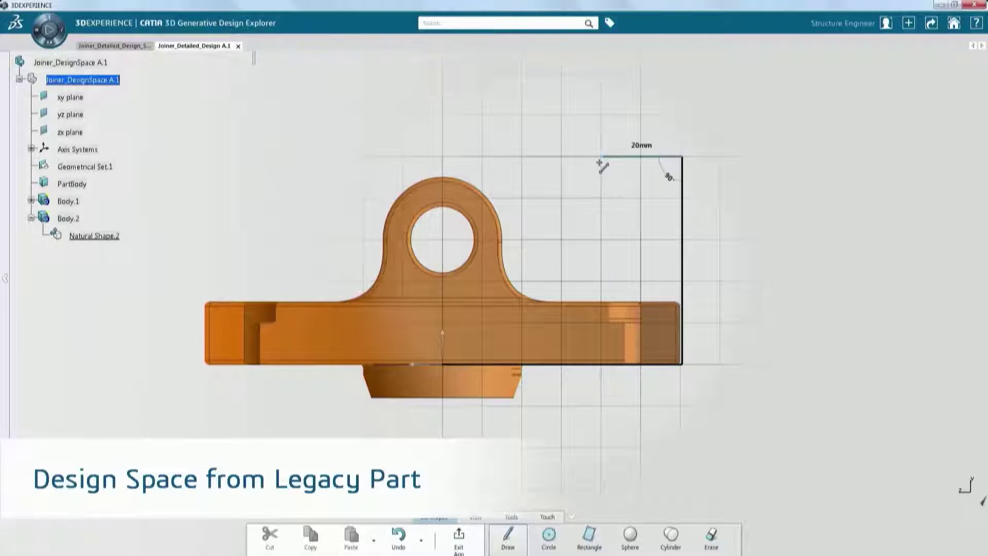
# Draw a line from the rectangle's top-left corner to the hole centre
pyautogui.moveTo(601, 159); pyautogui.dragTo(443, 239)
# Fix the line at 45.17 mm, then cut a rectangular pocket into the block's left end
pyautogui.press('Tab')
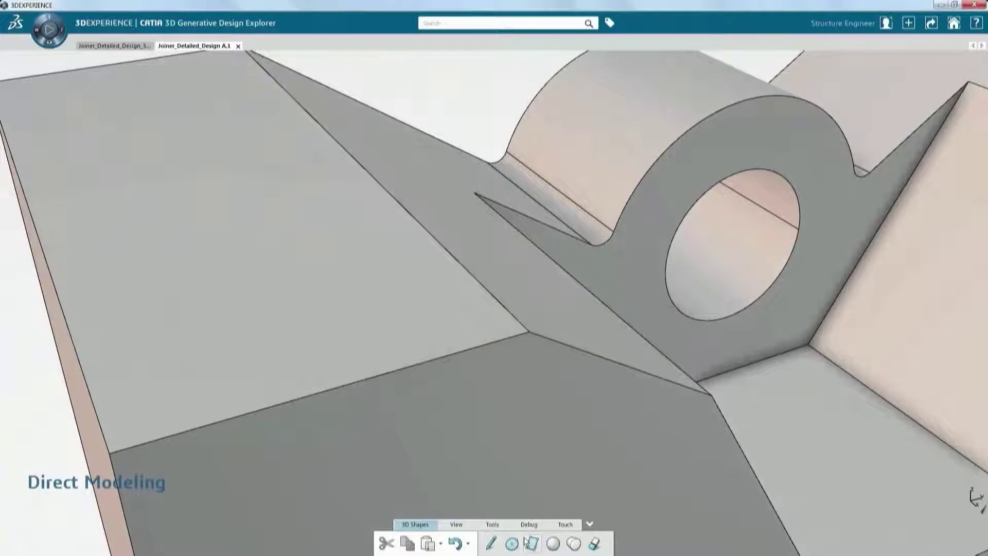
pyautogui.click(532, 543)
pyautogui.moveTo(115, 393)
pyautogui.mouseDown()
pyautogui.moveTo(293, 269)
pyautogui.moveTo(369, 194)
pyautogui.mouseUp()
pyautogui.scroll(-6, 402, 181)
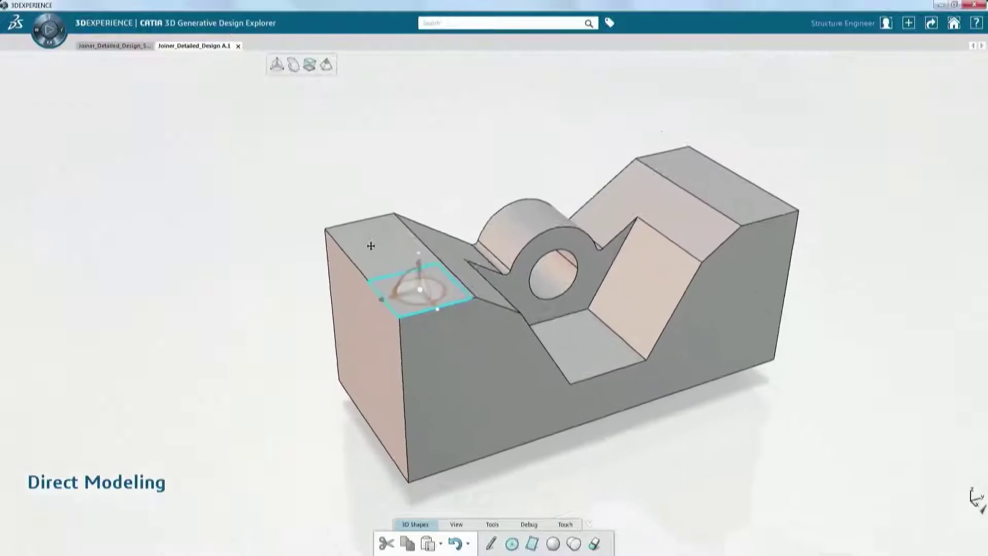
pyautogui.moveTo(365, 228); pyautogui.dragTo(385, 353)
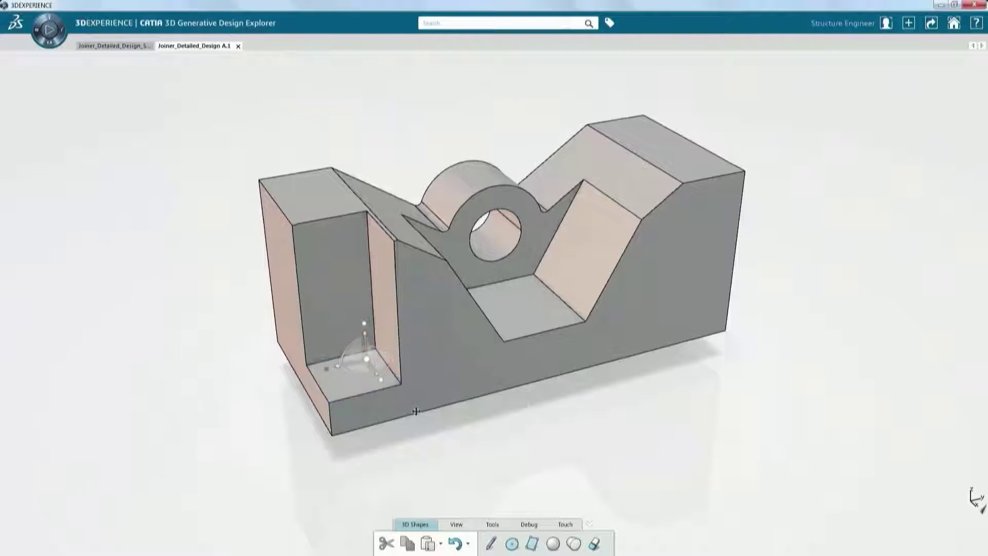
pyautogui.scroll(5, 419, 387)
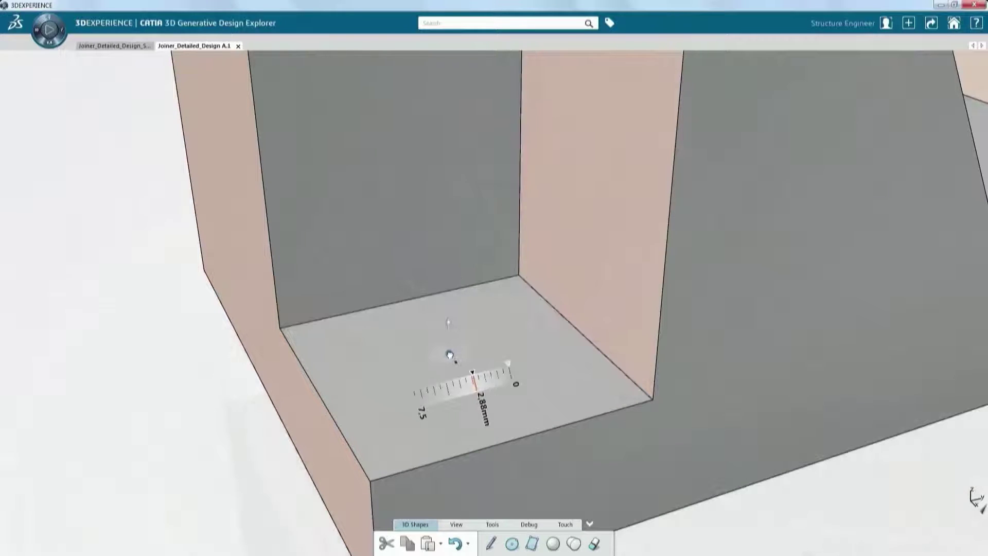
# Start a circle centred on the floor of the new pocket
pyautogui.click(461, 451)
pyautogui.click(512, 544)
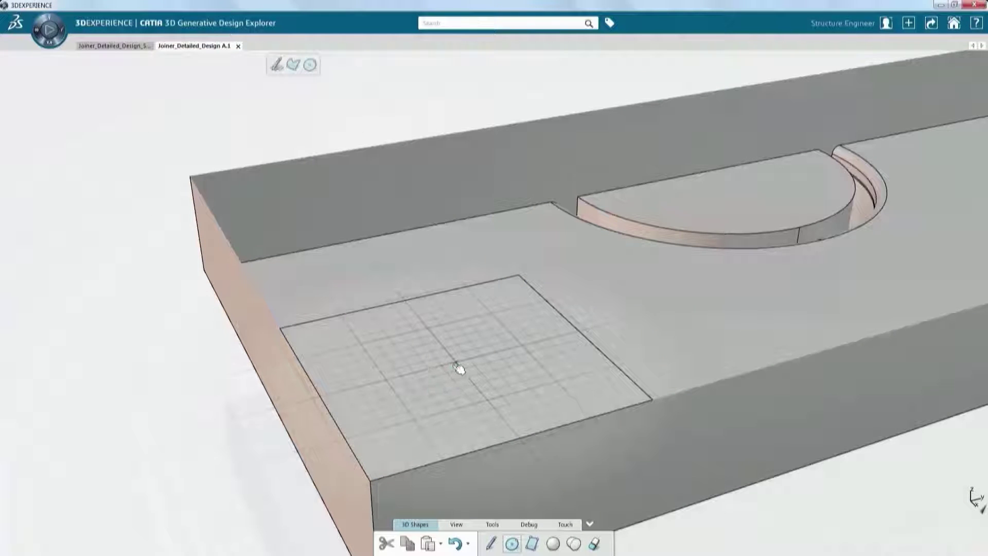
pyautogui.click(458, 369)
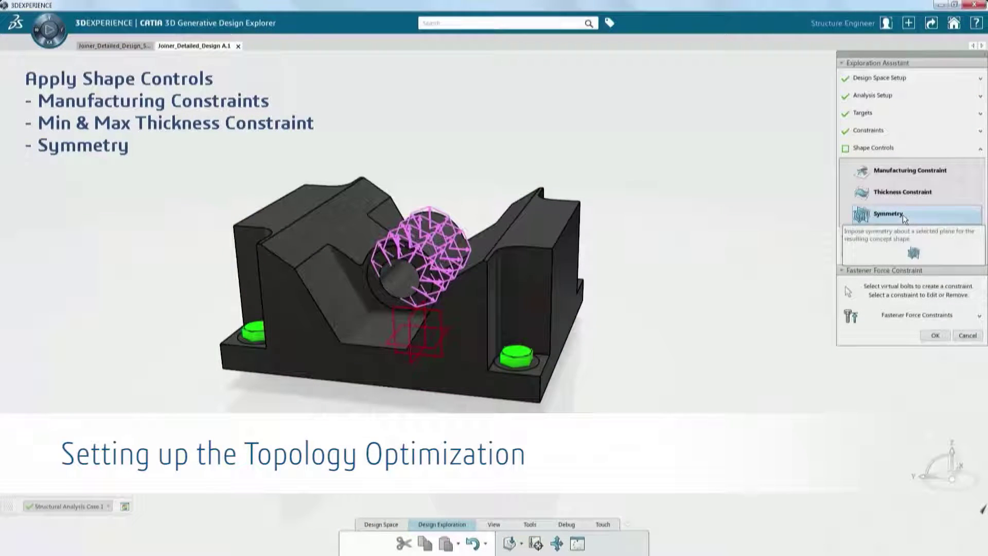
# Add a Symmetry shape control using the joiner's middle plane
pyautogui.click(904, 216)
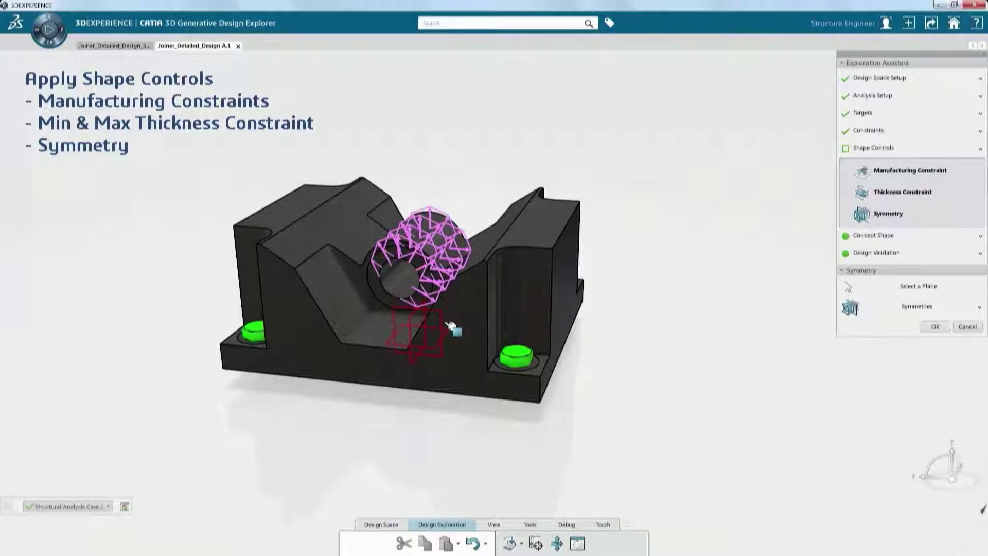
pyautogui.click(434, 331)
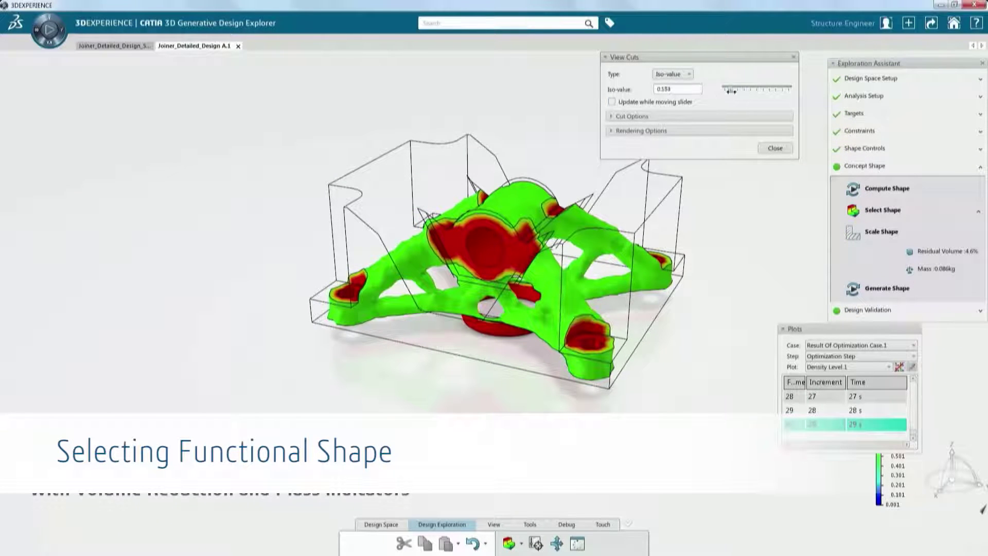
# Set the iso-value to 0.5 with live update, giving 13.7% volume and 0.259 kg
pyautogui.click(641, 102)
pyautogui.moveTo(725, 89); pyautogui.dragTo(757, 91)
pyautogui.write('.5')
pyautogui.press('Return')
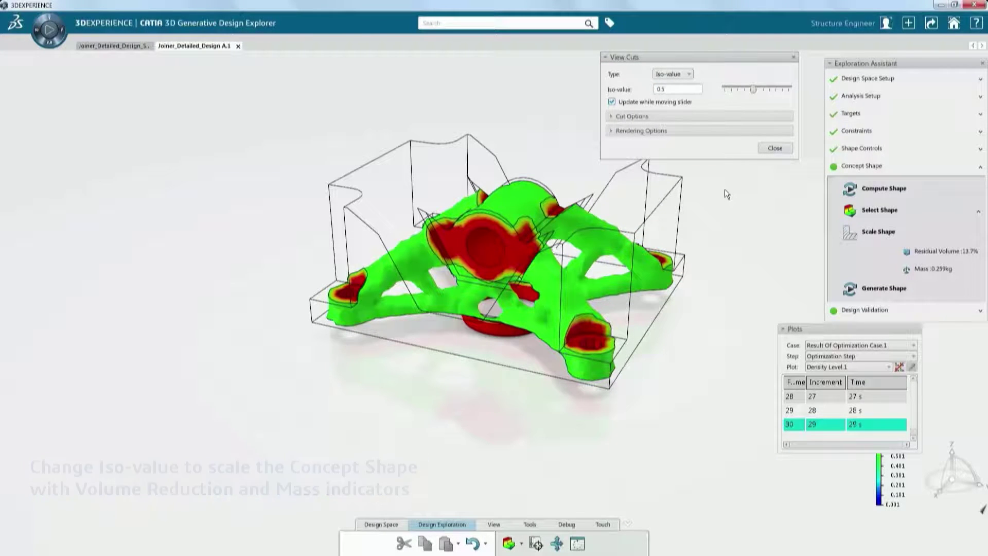
# Generate the 0.5 iso-value concept as a solid body for detailed design
pyautogui.click(865, 291)
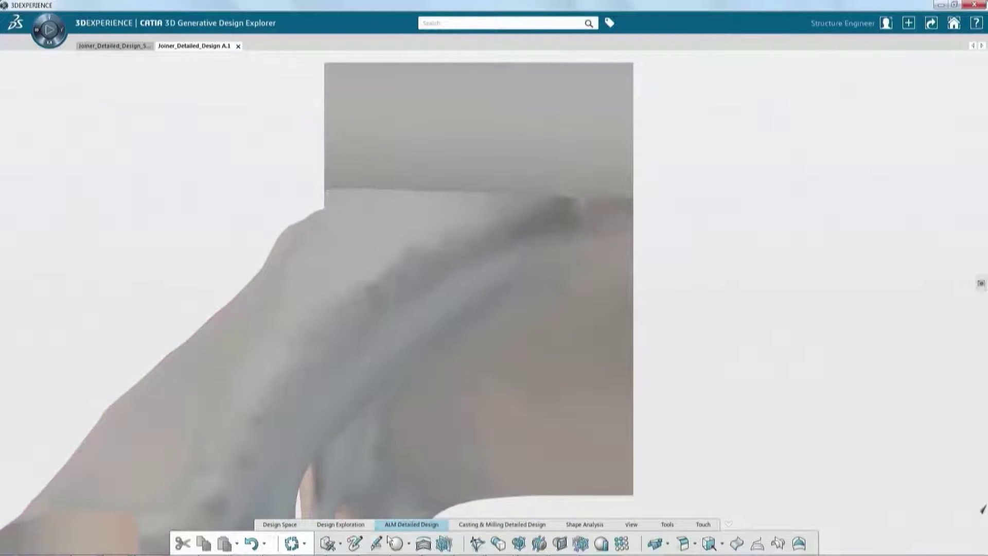
# Draw a seven-section subdivision strip from top to bottom of the purple region and validate it
pyautogui.click(378, 543)
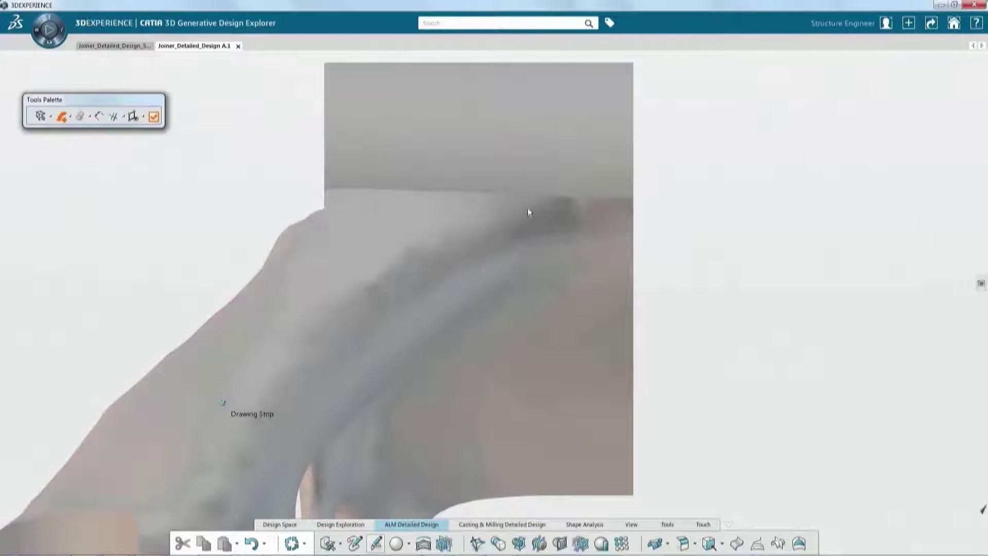
pyautogui.click(528, 247)
pyautogui.click(526, 284)
pyautogui.click(472, 335)
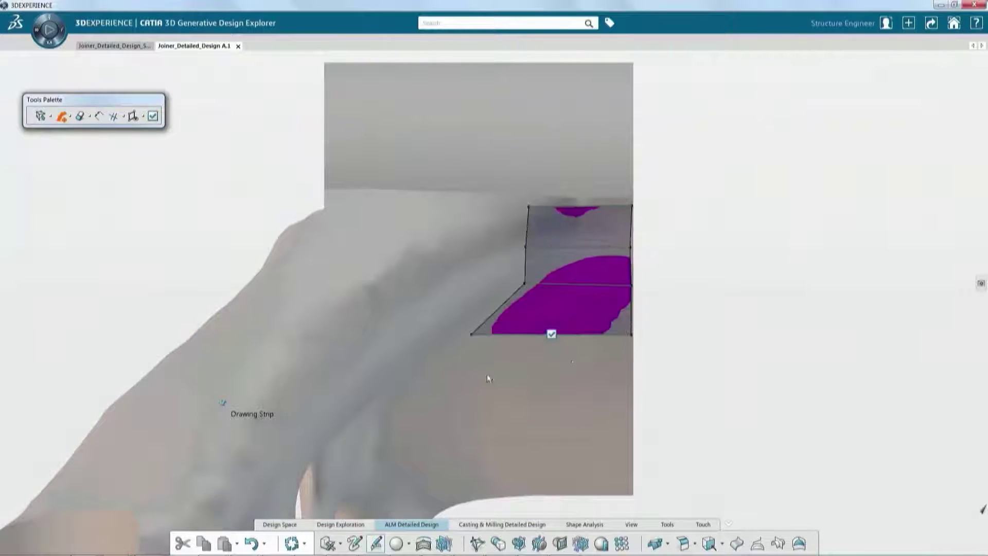
pyautogui.click(637, 381)
pyautogui.click(643, 417)
pyautogui.click(613, 462)
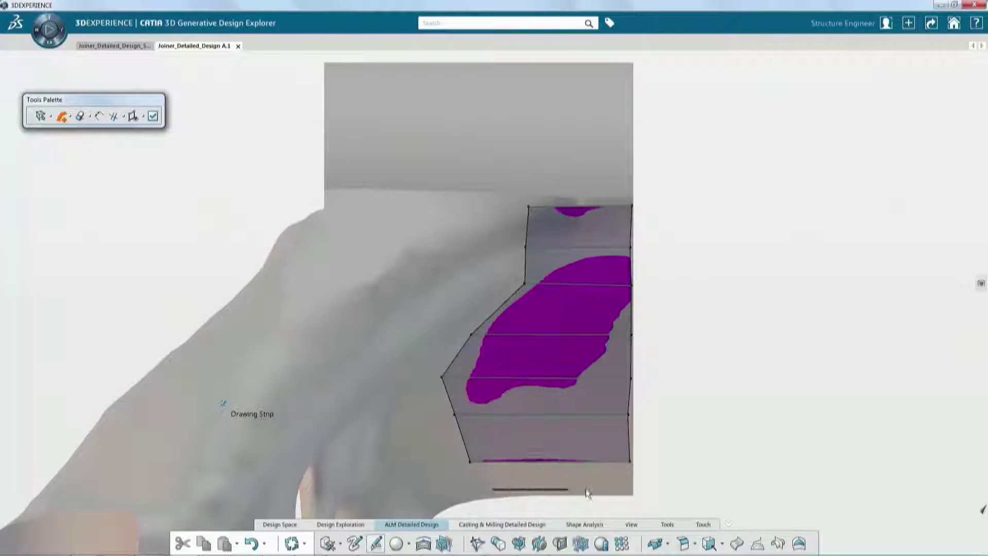
pyautogui.click(562, 490)
pyautogui.click(559, 489)
# Pull the strip's left vertex outward, merge two edges, and move cage vertices to fit the part
pyautogui.moveTo(442, 377); pyautogui.dragTo(387, 383)
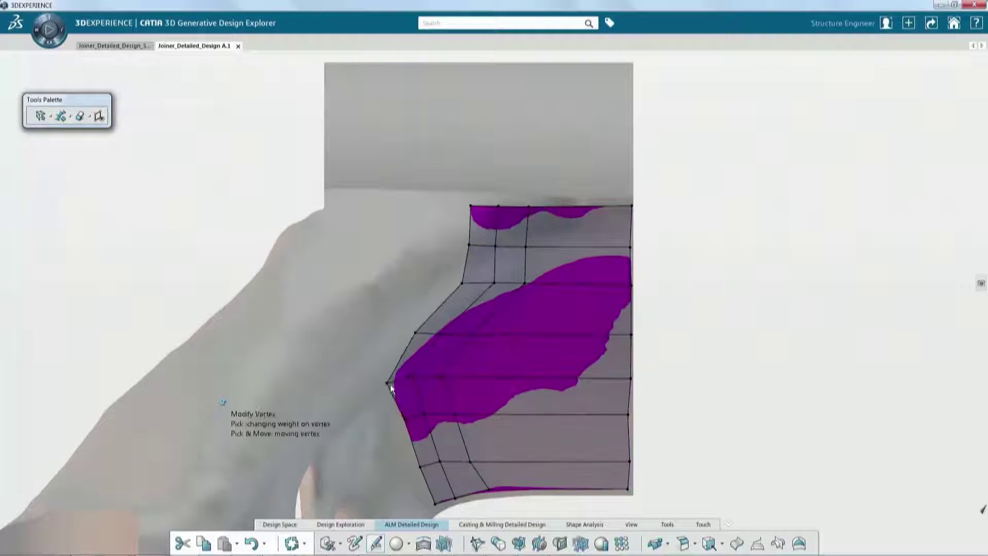
pyautogui.click(392, 404)
pyautogui.click(388, 412)
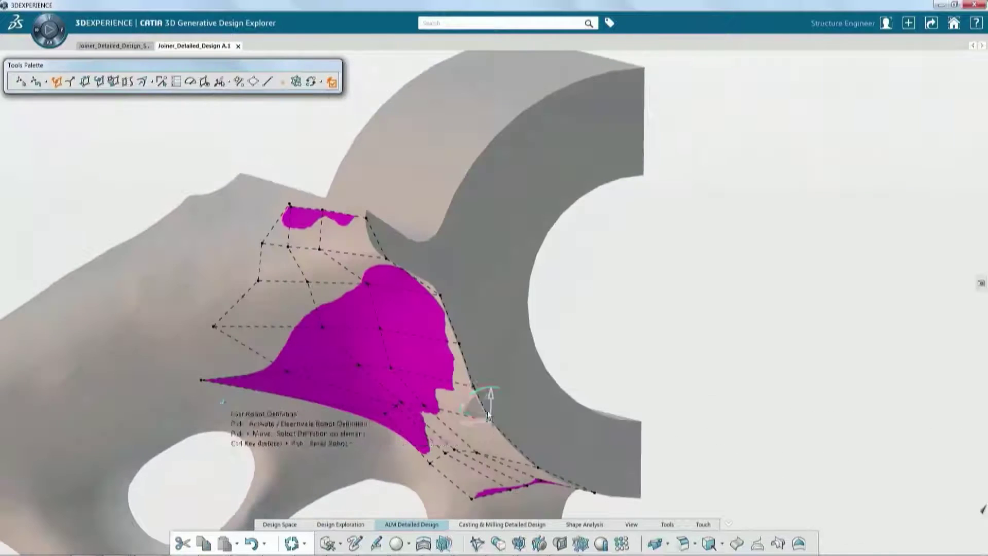
pyautogui.moveTo(489, 414); pyautogui.dragTo(468, 463)
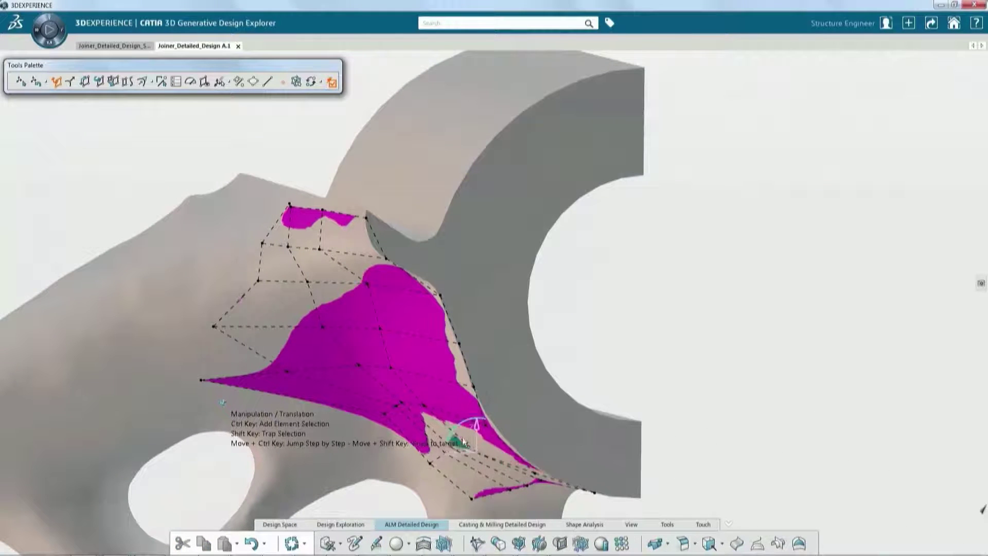